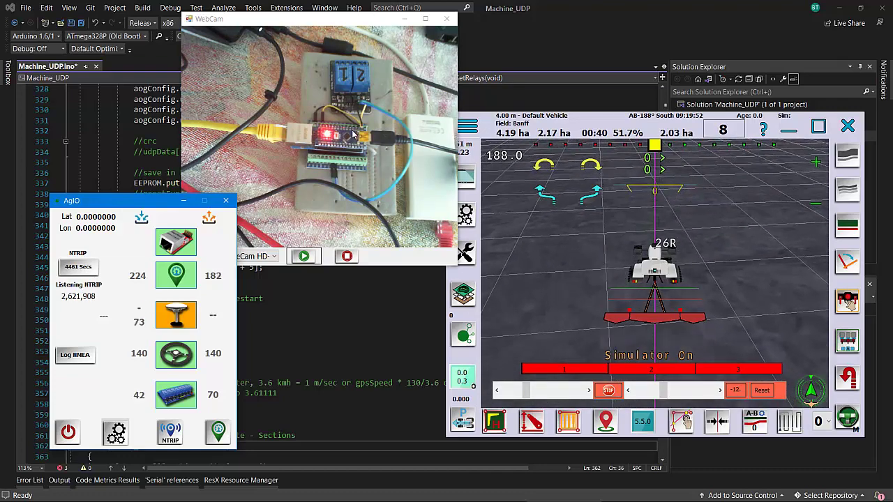
Toggle sections 1 and 2 on and back off, then bring AgIO to the front
left_click(542, 371)
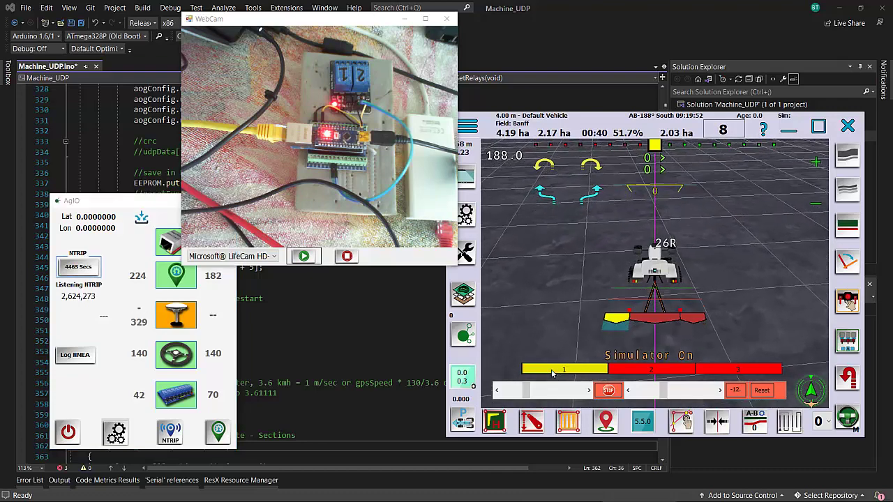
left_click(551, 372)
left_click(639, 372)
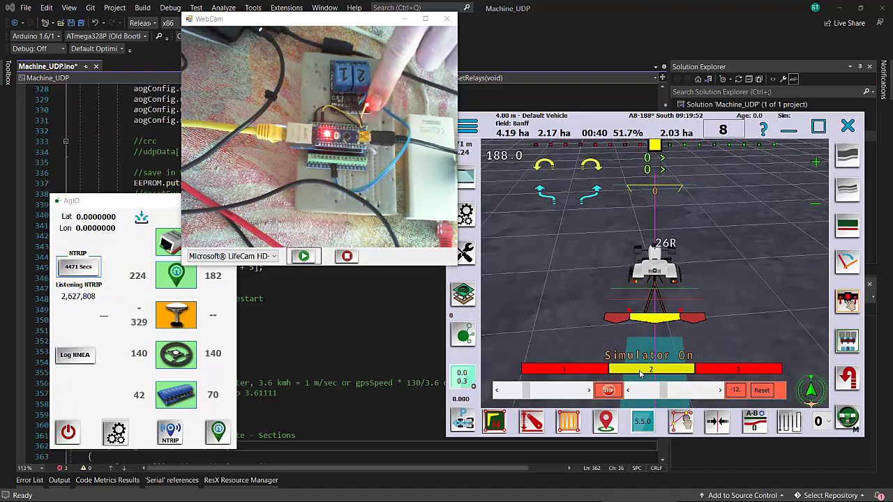
left_click(640, 372)
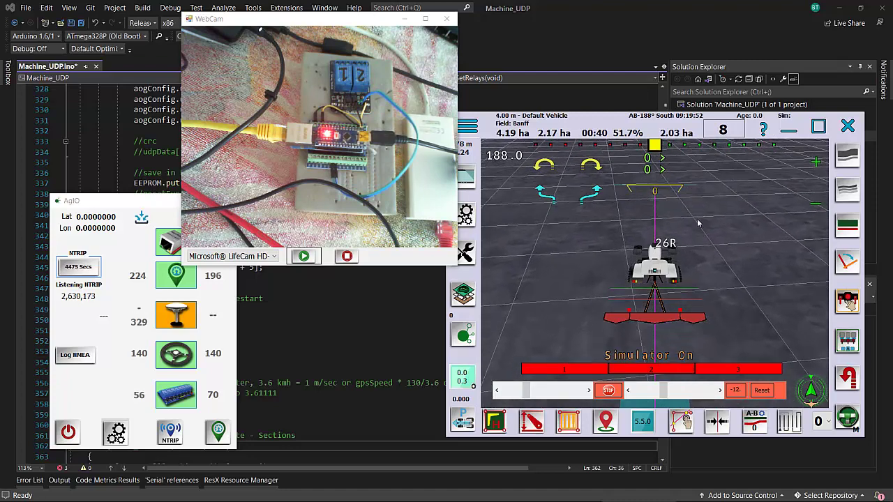
left_click(172, 248)
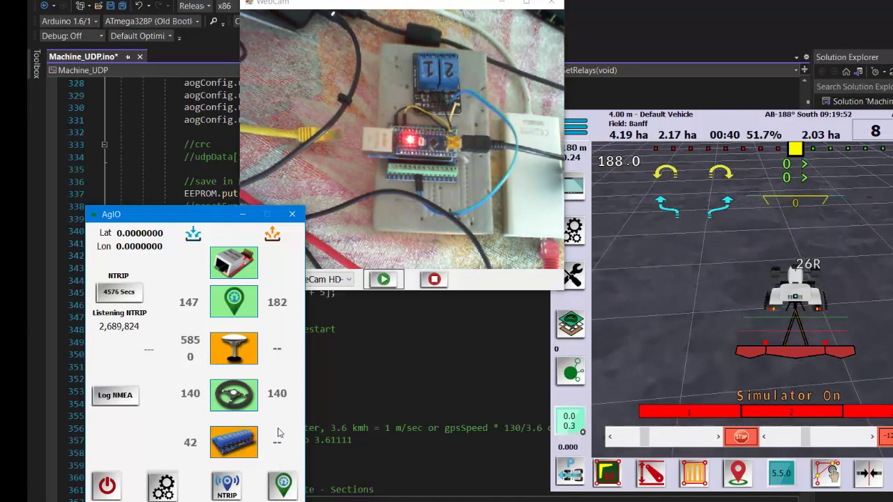
Switch section 1 on and off twice while watching AgIO's machine counters
left_click(666, 412)
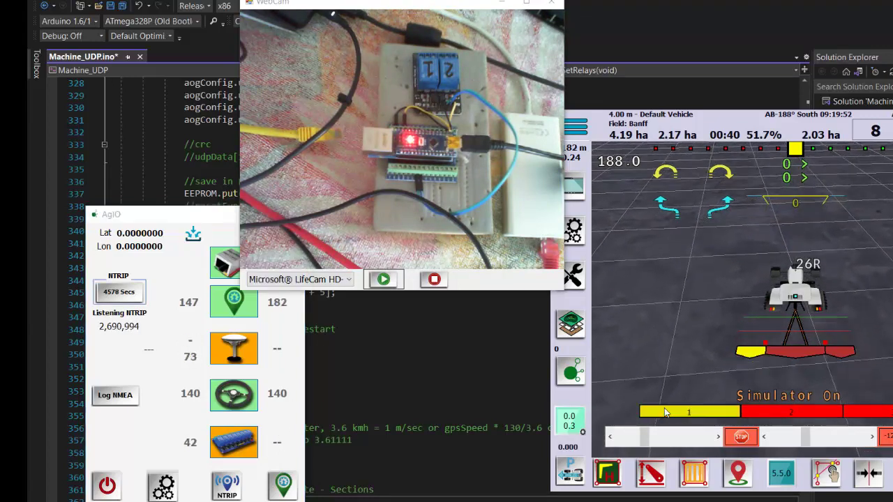
left_click(665, 412)
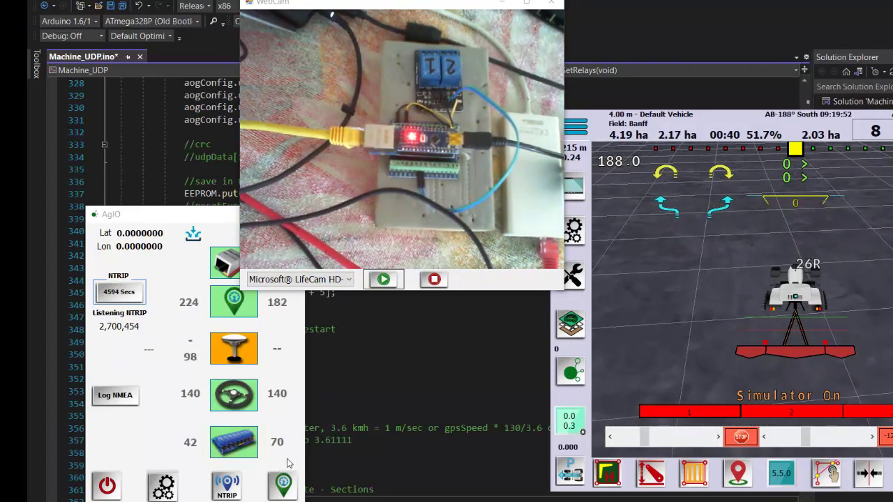
left_click(668, 413)
left_click(668, 413)
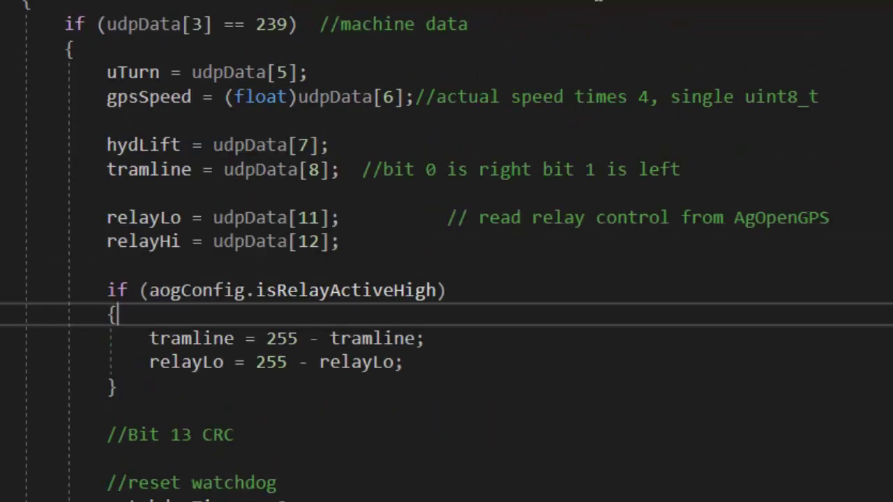
Inspect the udpData[3] == 239 block, checking the isRelayActiveHigh and relayLo values
scroll(447, 251, "up", 2)
scroll(447, 251, "down", 3)
scroll(447, 251, "down", 2)
mouse_move(401, 204)
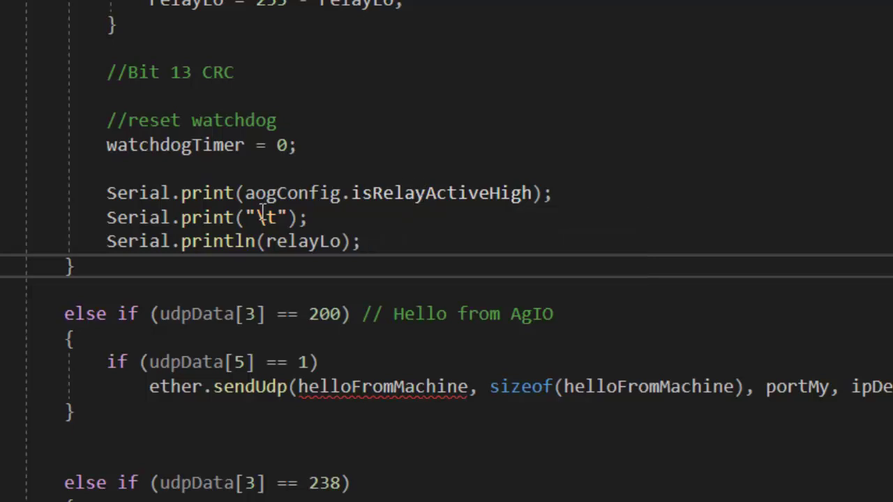
mouse_move(304, 258)
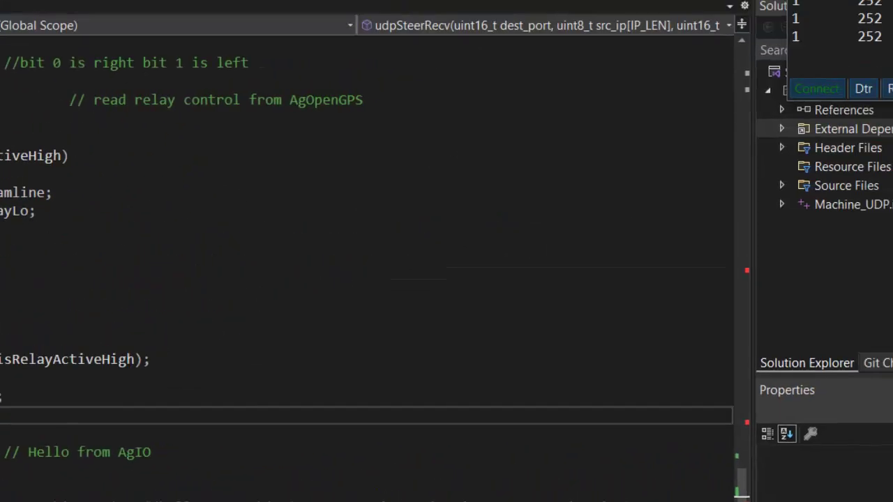
Turn off Invert Relays in AgOpenGPS Machine Module settings, then send and save
key("alt+Tab")
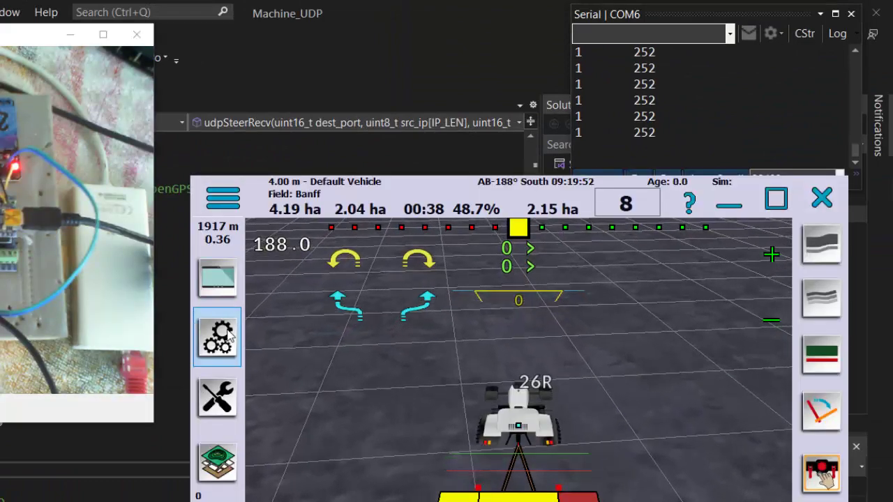
left_click(220, 279)
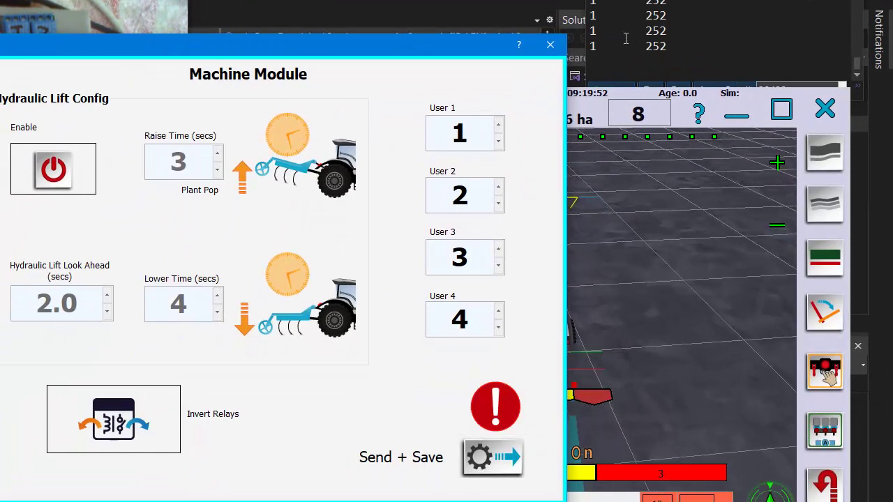
left_click(496, 459)
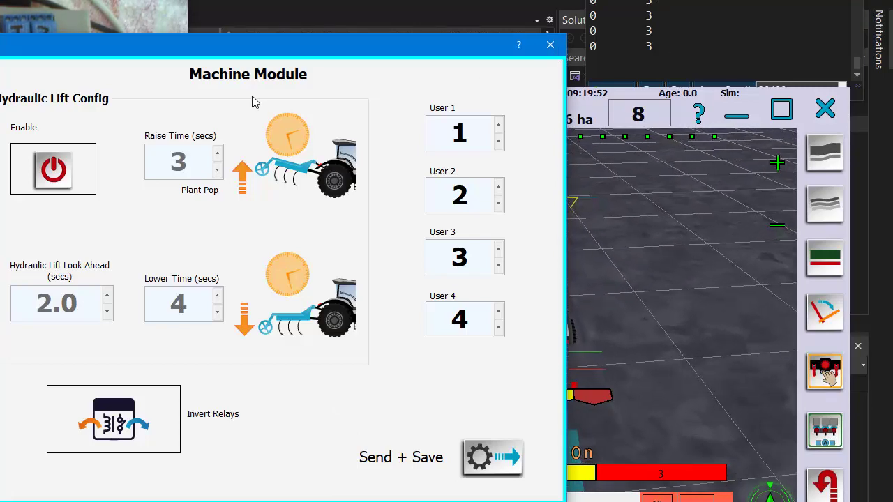
Close the Machine Module dialog and switch sections 1 and 2 off
left_click_drag(255, 51, 106, 37)
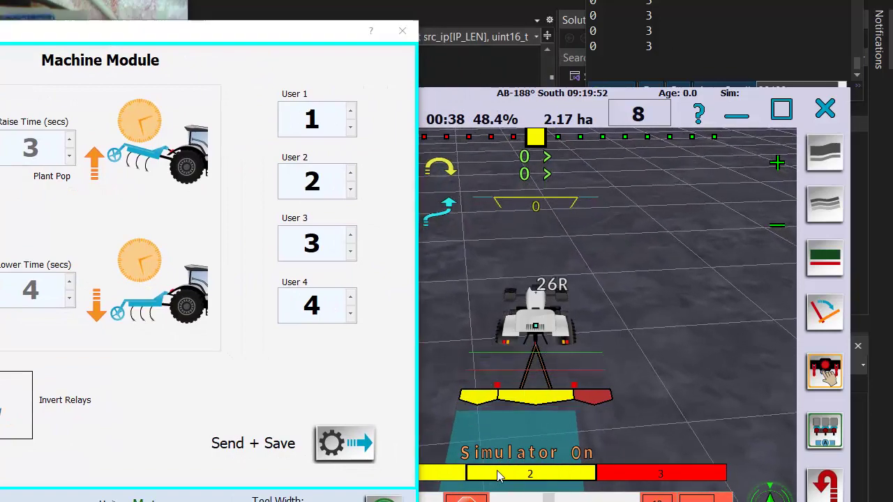
left_click(382, 498)
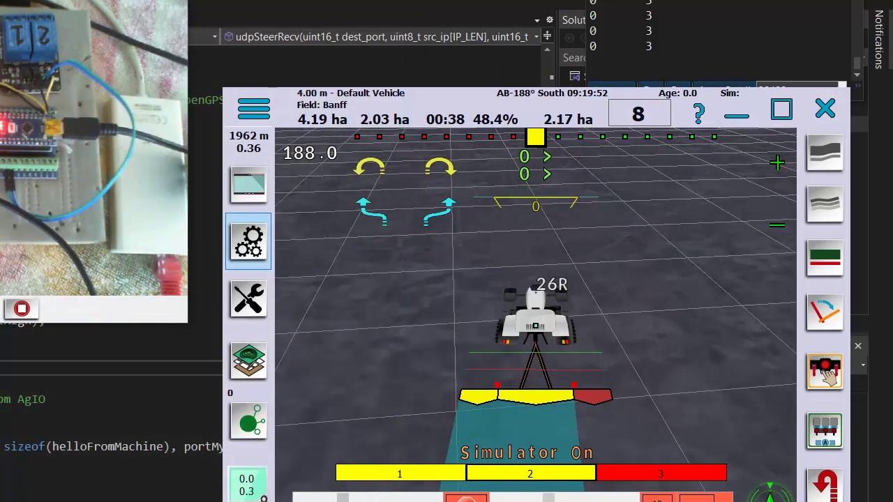
left_click(408, 484)
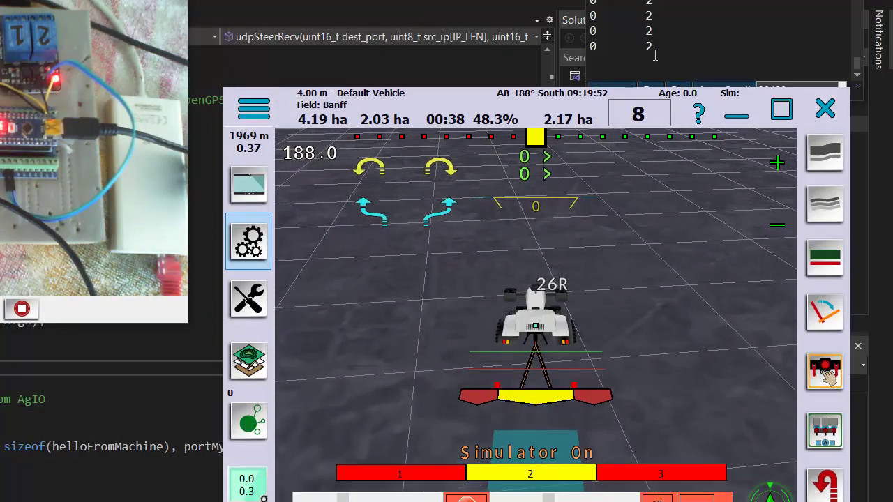
left_click(525, 476)
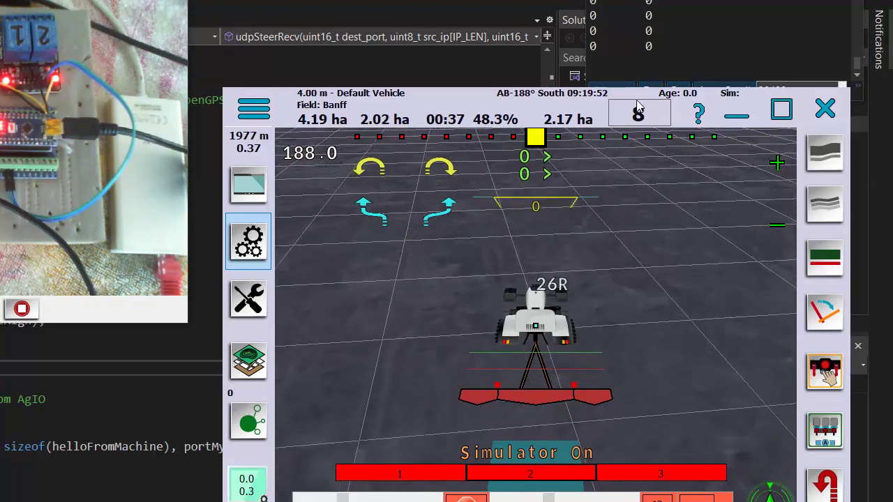
Turn sections 1 and 2 back on, toggle section 3, then switch all sections off
left_click(428, 478)
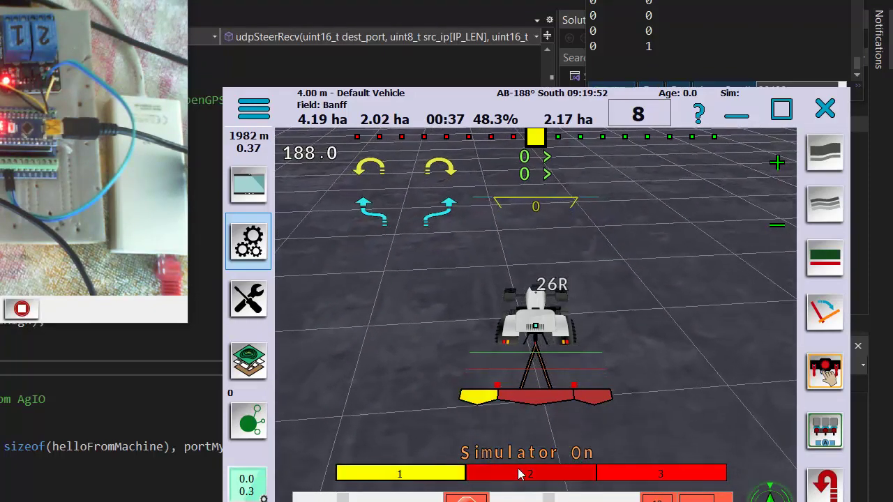
left_click(519, 474)
left_click(660, 473)
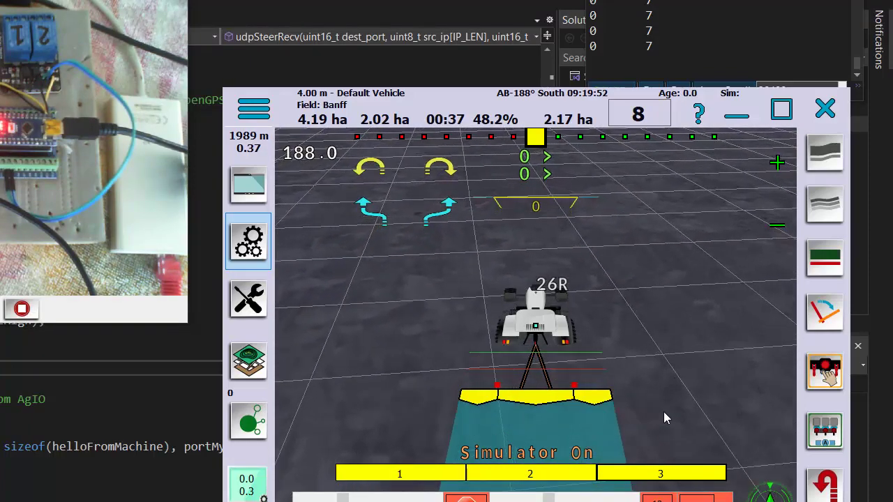
left_click(660, 473)
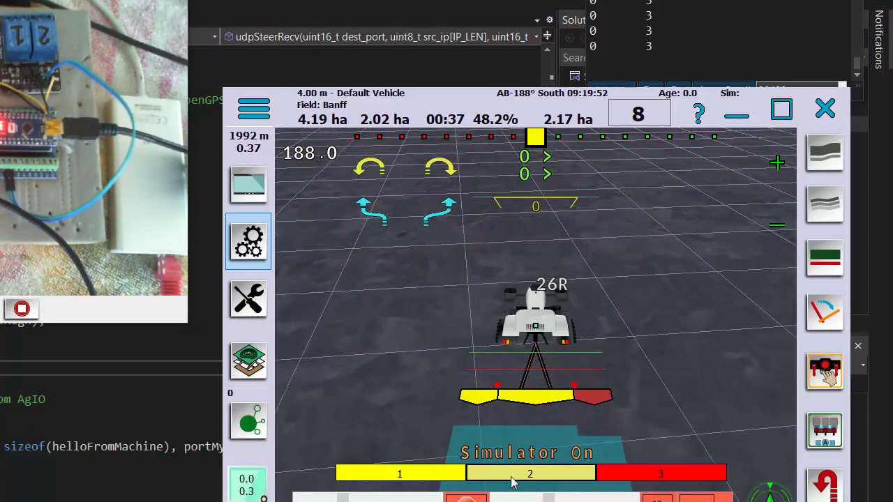
left_click(408, 474)
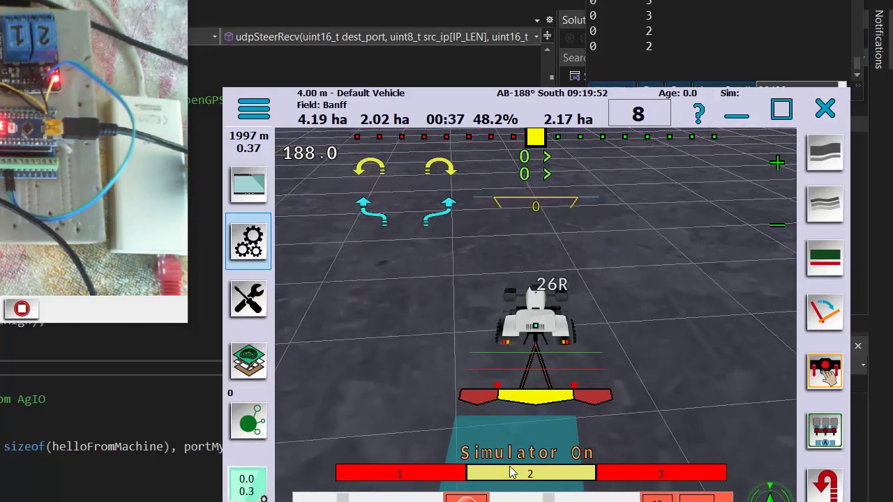
left_click(516, 474)
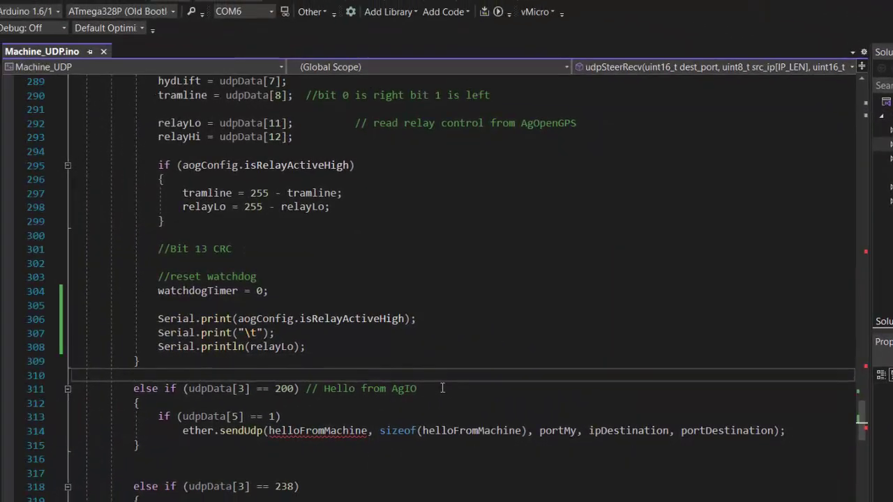
Paste a copy of the two print lines below the tab print line
scroll(442, 388, "down", 8)
scroll(442, 388, "up", 2)
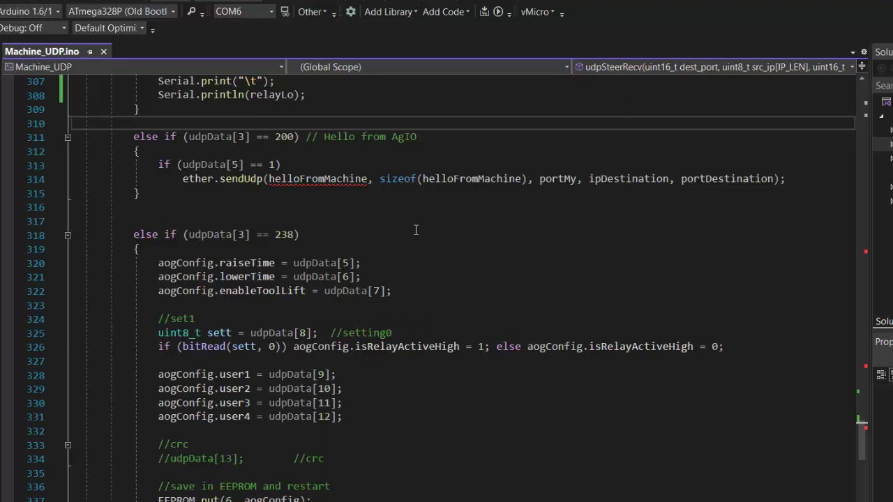
scroll(415, 230, "down", 3)
scroll(416, 230, "up", 7)
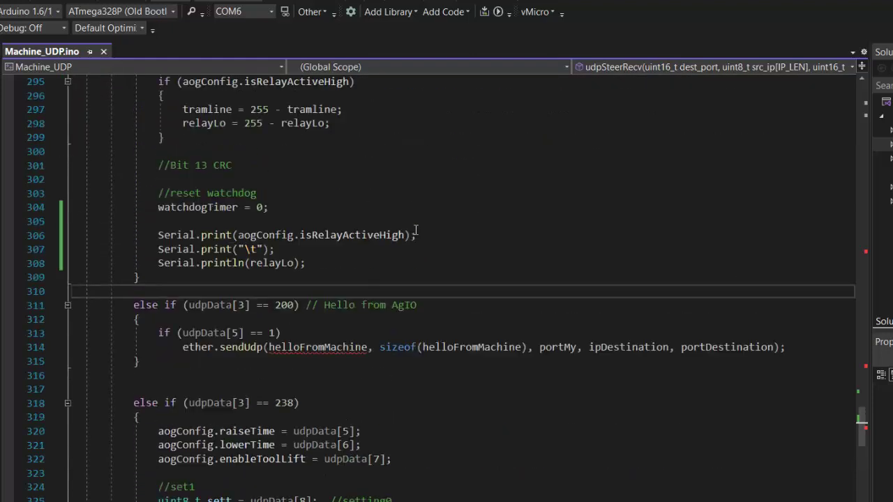
scroll(416, 231, "up", 1)
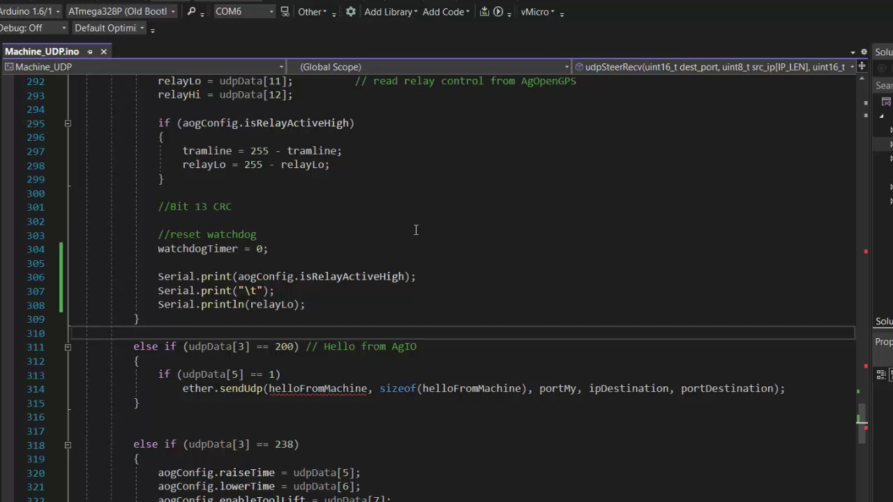
left_click(290, 296)
key("Return")
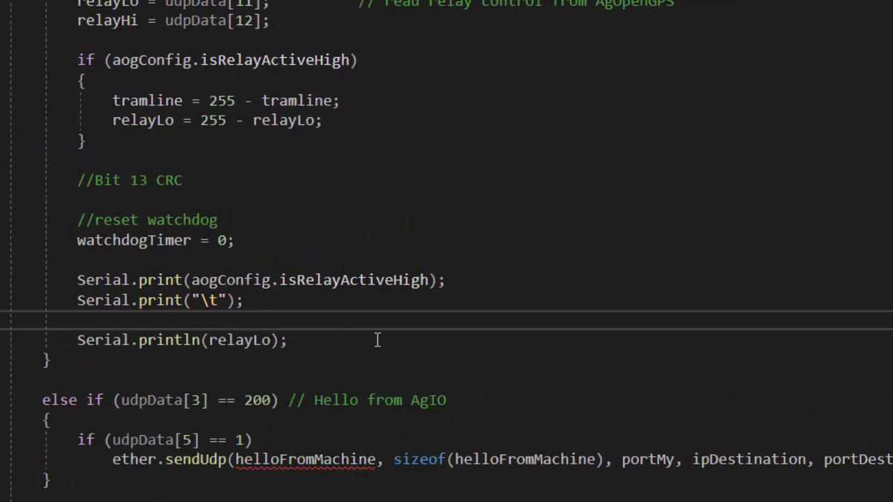
key("ctrl+v")
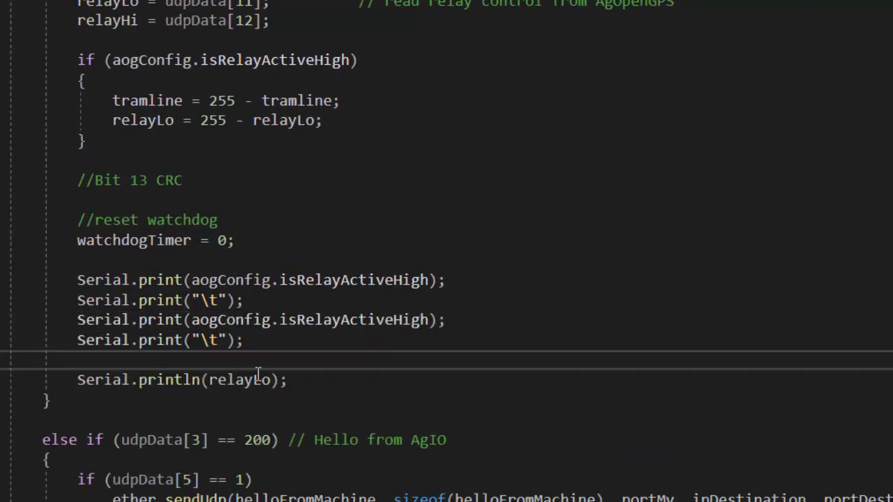
Delete the aogConfig argument from the copied Serial.print call
left_click(245, 320)
key("Delete")
key("Delete")
key("Delete")
key("Delete")
key("Delete")
key("Delete")
key("Delete")
key("Delete")
key("Delete")
key("Delete")
key("Delete")
key("Delete")
key("Delete")
key("Delete")
key("Delete")
key("Delete")
key("Delete")
key("Delete")
key("Delete")
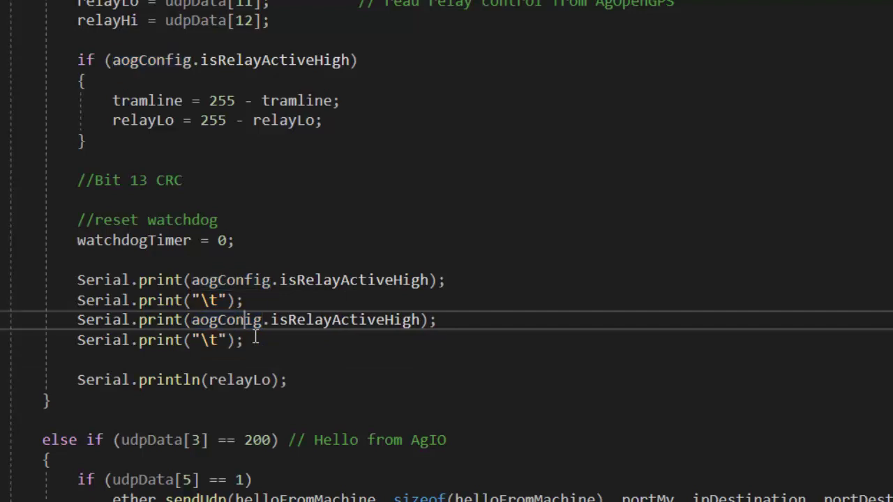
key("Delete")
key("Delete")
key("BackSpace")
key("BackSpace")
key("BackSpace")
key("BackSpace")
key("BackSpace")
key("BackSpace")
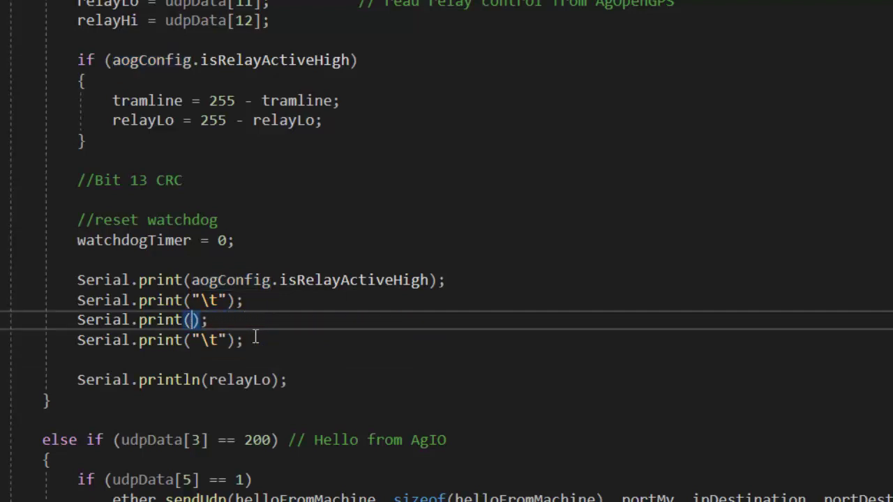
key("End")
scroll(255, 337, "up", 4)
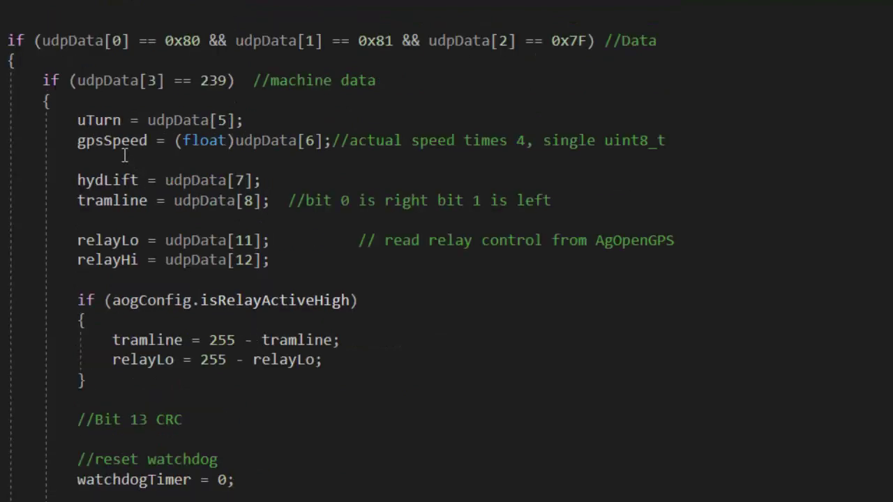
scroll(398, 442, "down", 5)
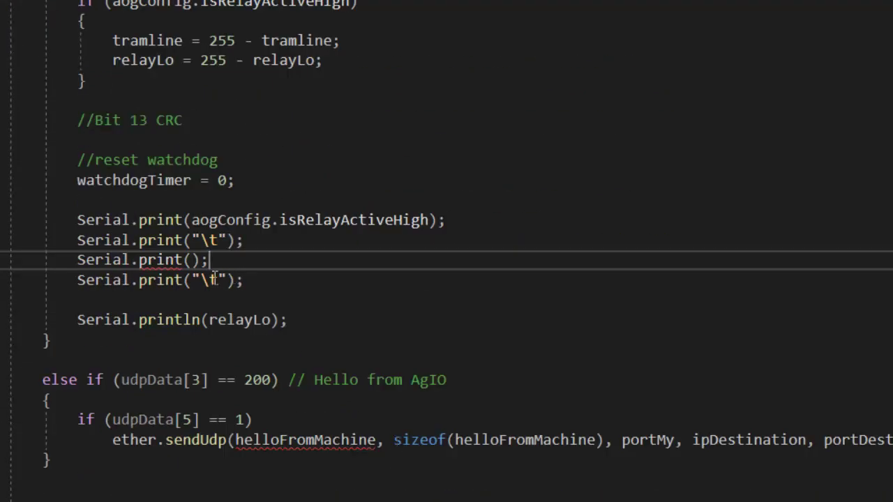
Fill the empty print call with gpsSpeed using the IntelliSense completion
left_click(200, 260)
type("gpsS")
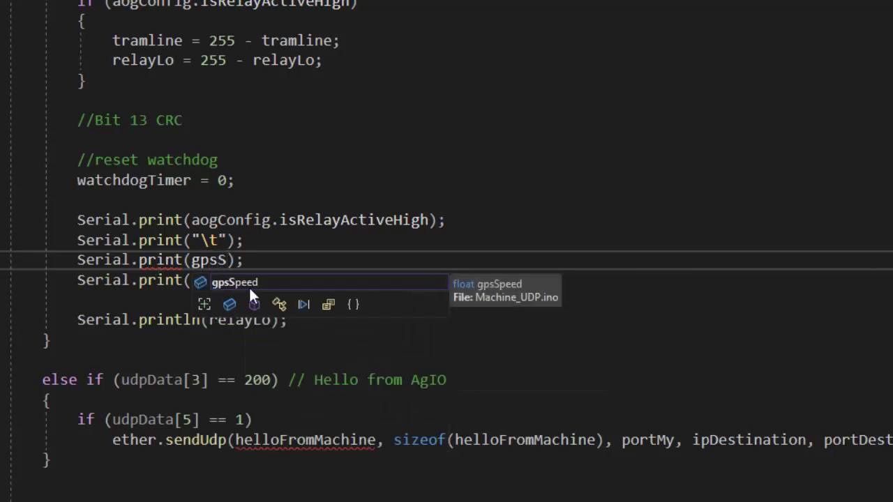
left_click(275, 284)
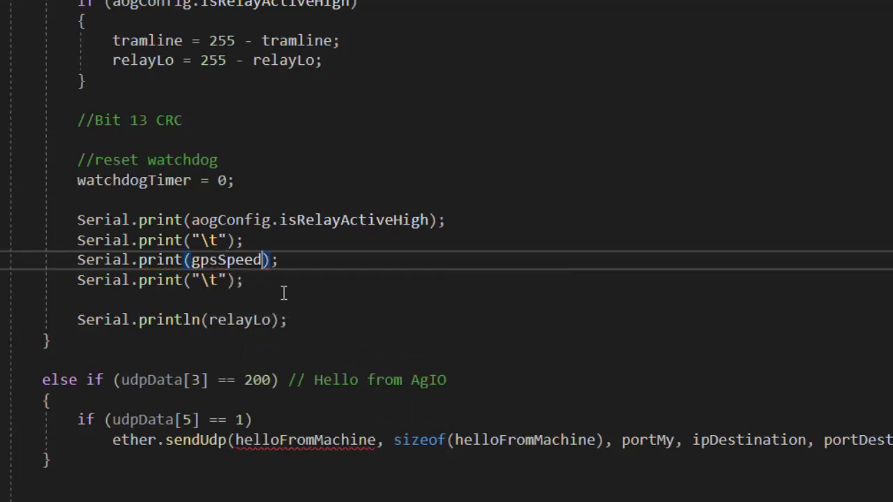
left_click(315, 267)
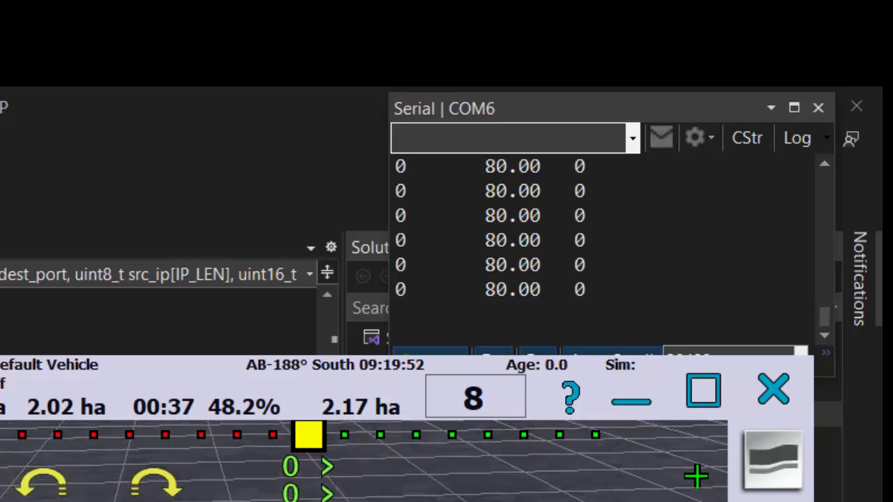
Nudge the simulator speed up, then down to 4.8 so serial reads 48.00
key("Up")
key("Up")
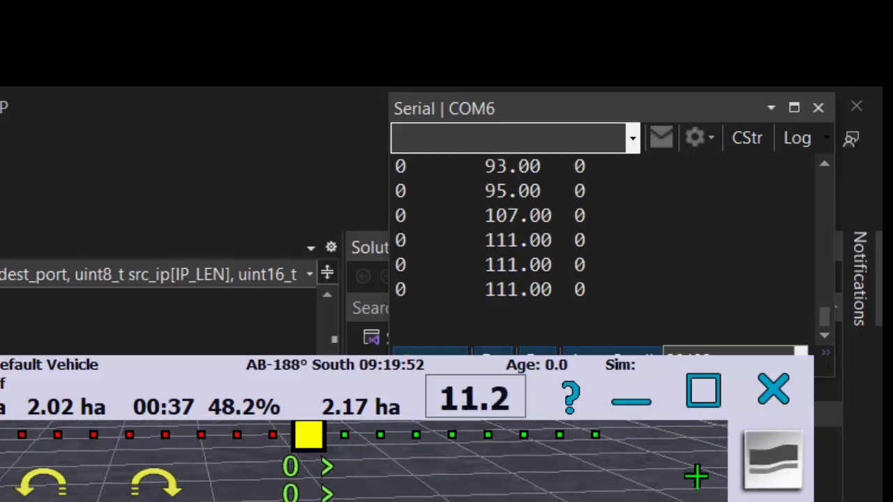
key("Down")
key("Down")
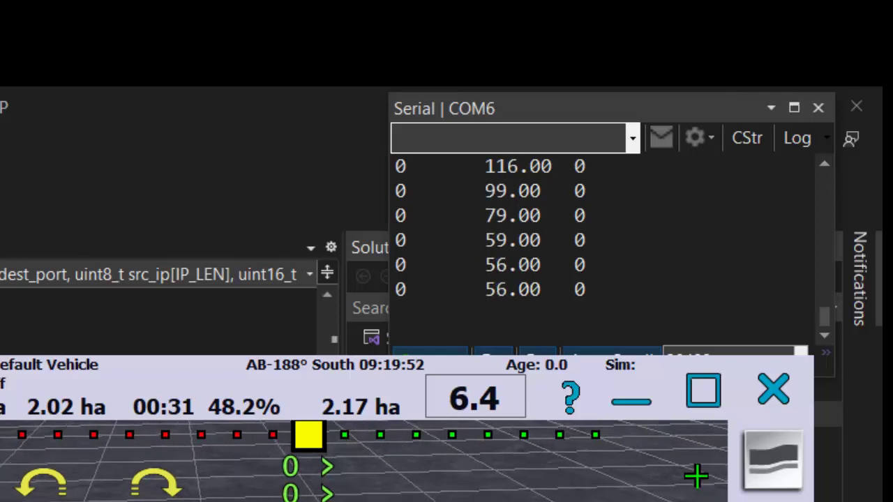
key("Down")
key("Down")
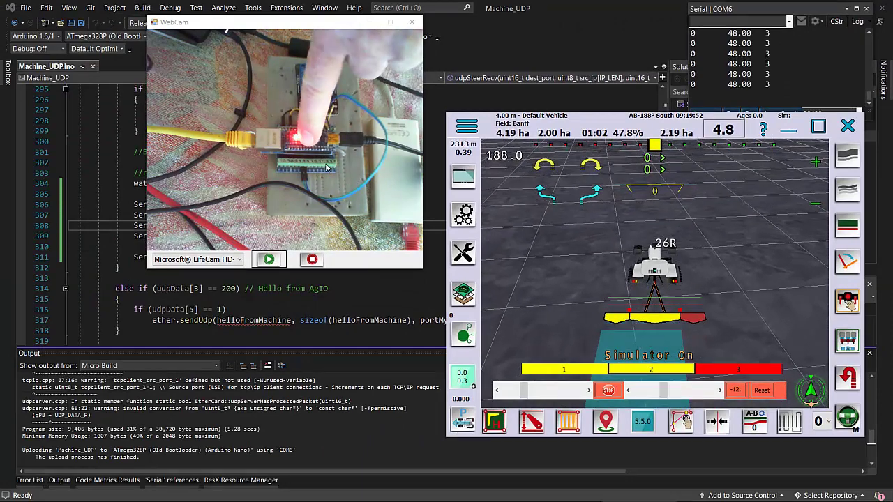
Toggle section 1 off, on and off again, then turn section 2 off
left_click(576, 370)
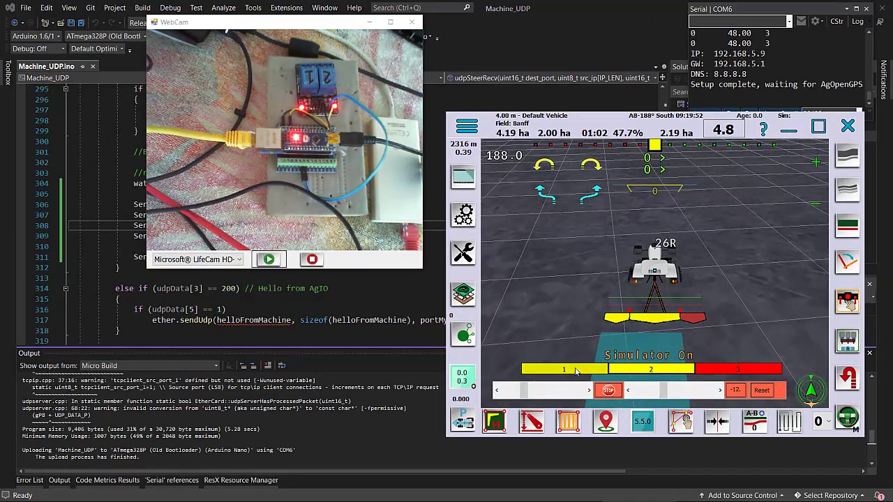
left_click(576, 370)
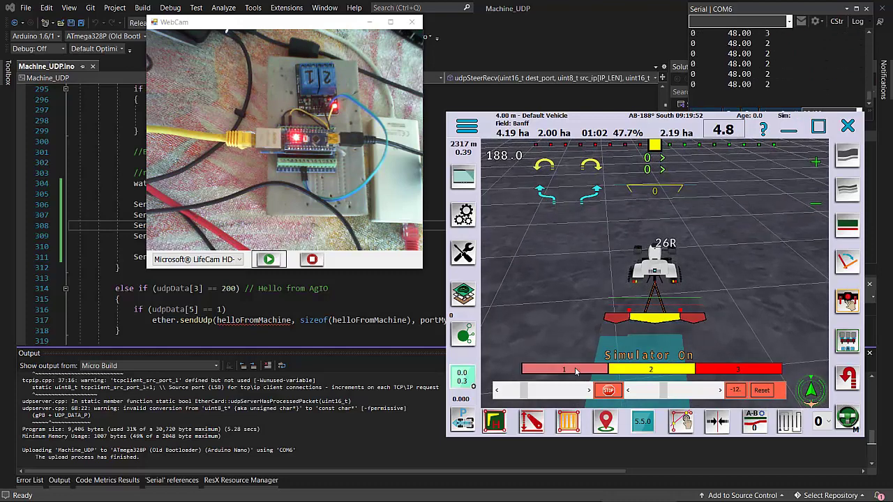
left_click(576, 370)
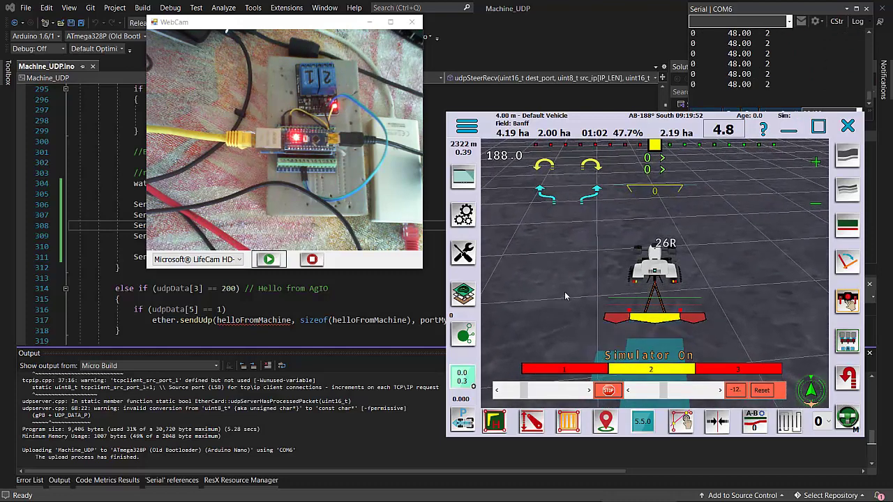
left_click(651, 367)
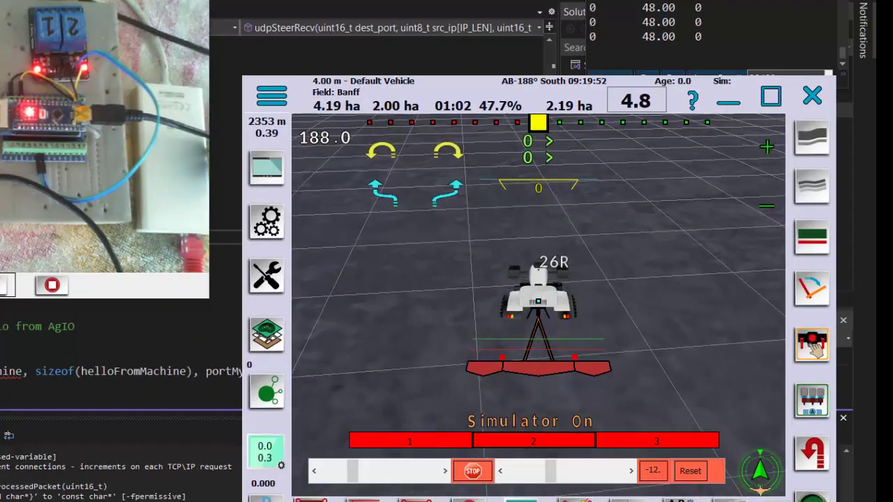
Set the Ethernet adapter to manual IP 192.168.5.5, prefix 24, gateway 192.168.5.1 and save
left_click(823, 501)
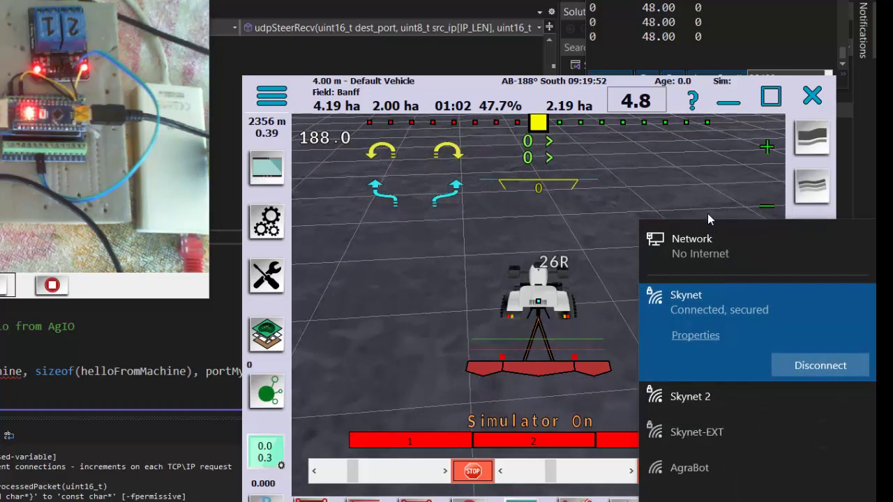
left_click(717, 254)
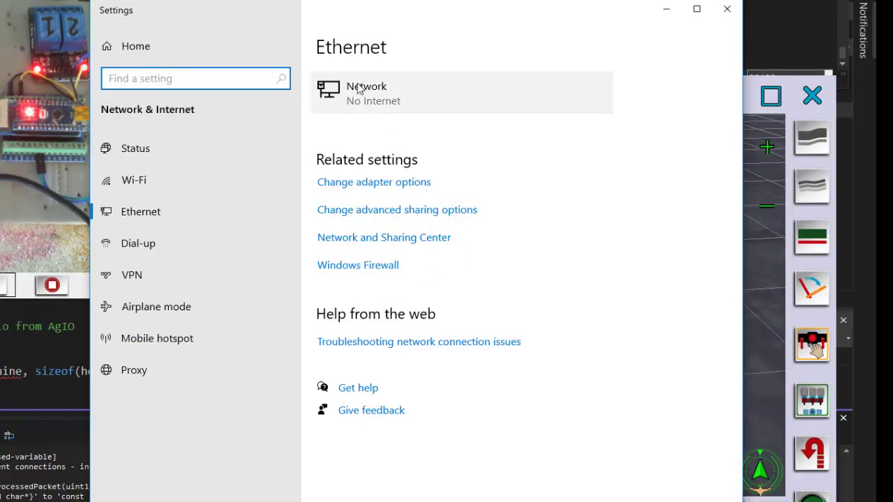
left_click(357, 87)
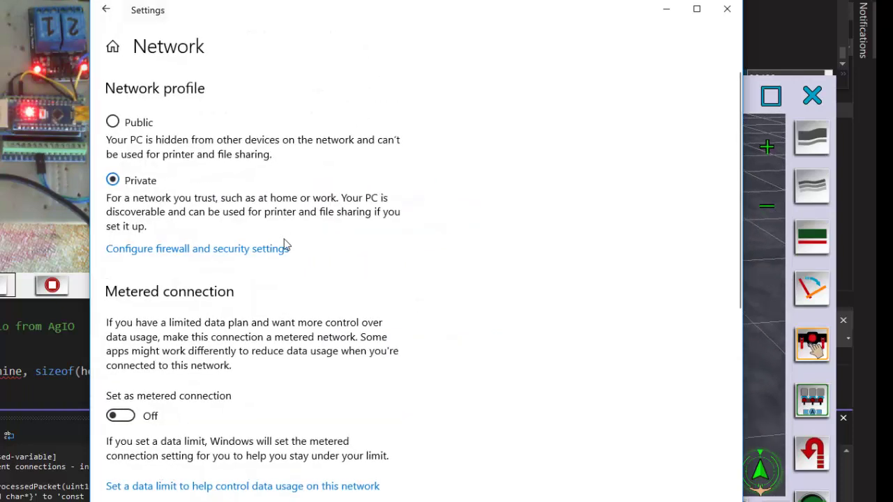
scroll(286, 244, "down", 5)
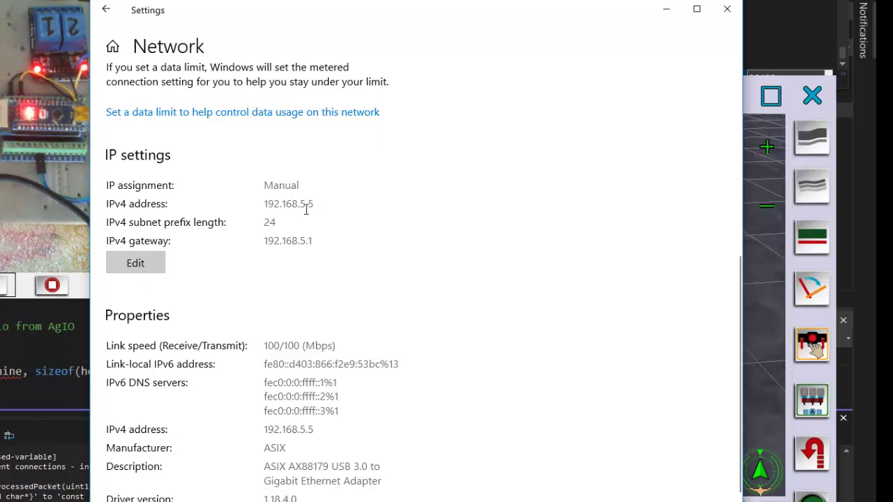
left_click(158, 269)
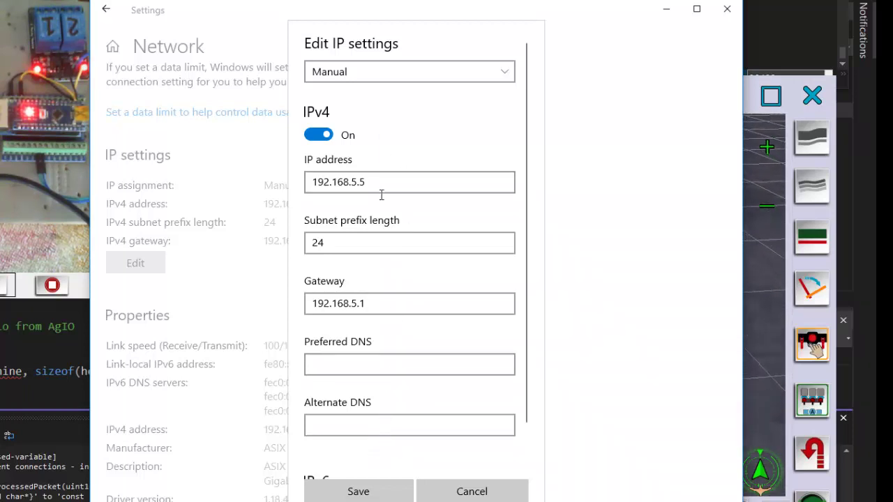
left_click(349, 489)
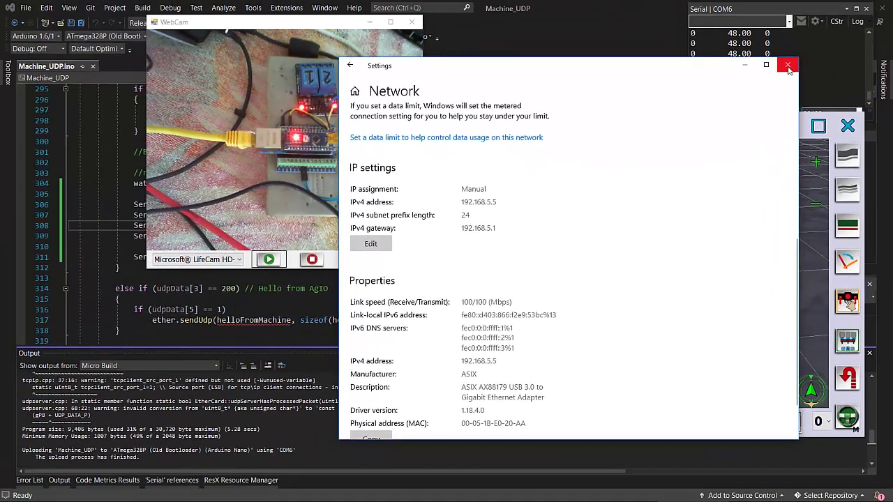
Close Windows Settings and bring the AgIO window up beside AgOpenGPS
key("alt+F4")
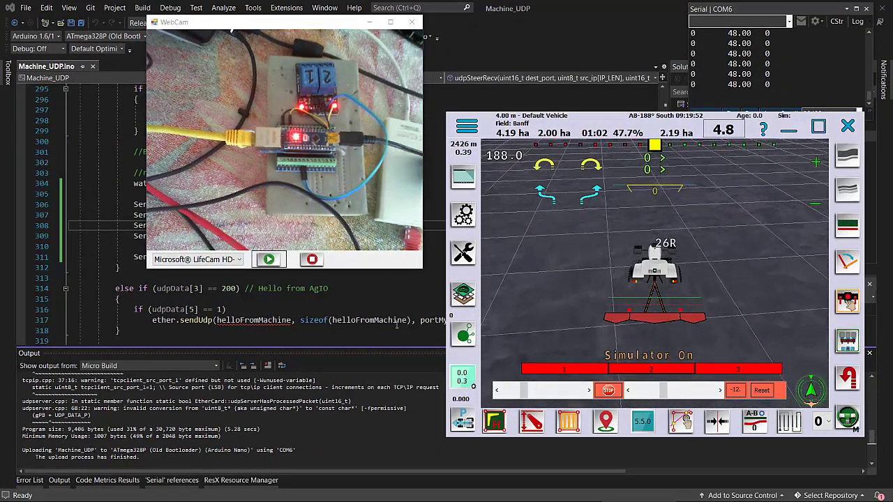
left_click(546, 493)
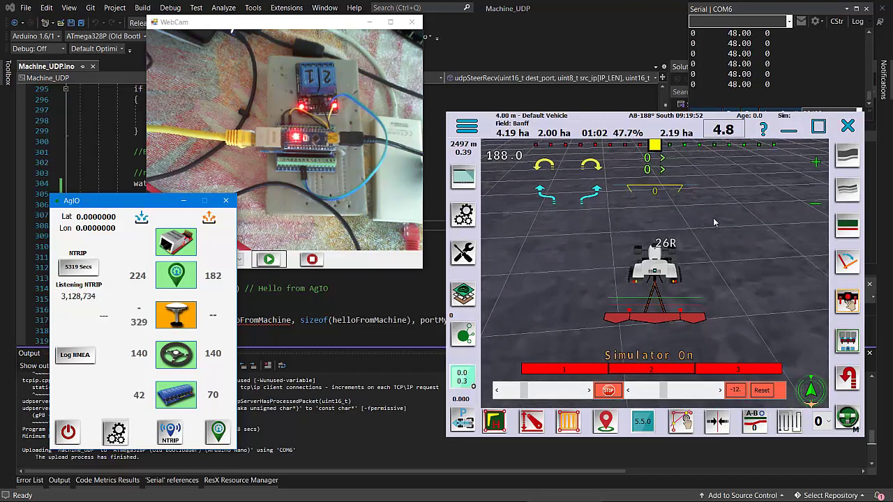
Switch sections 1, 2 and 3 on for relay value 7, then reposition the serial output window
left_click(573, 376)
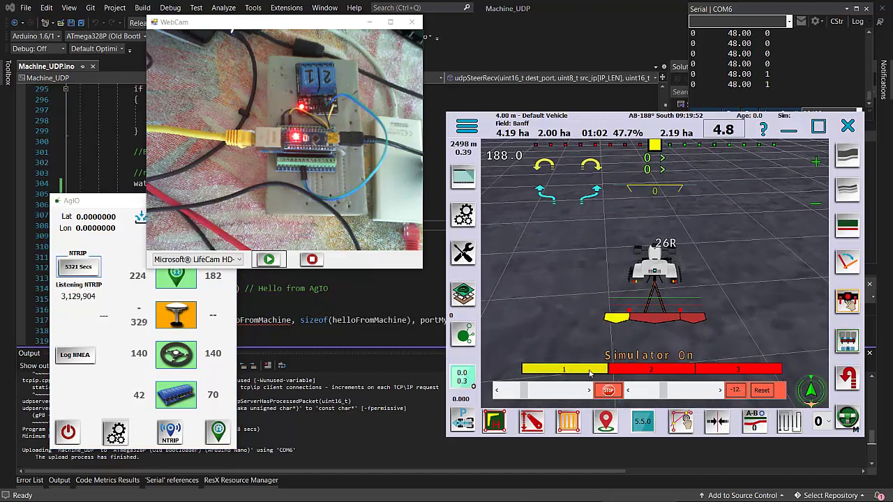
left_click(643, 369)
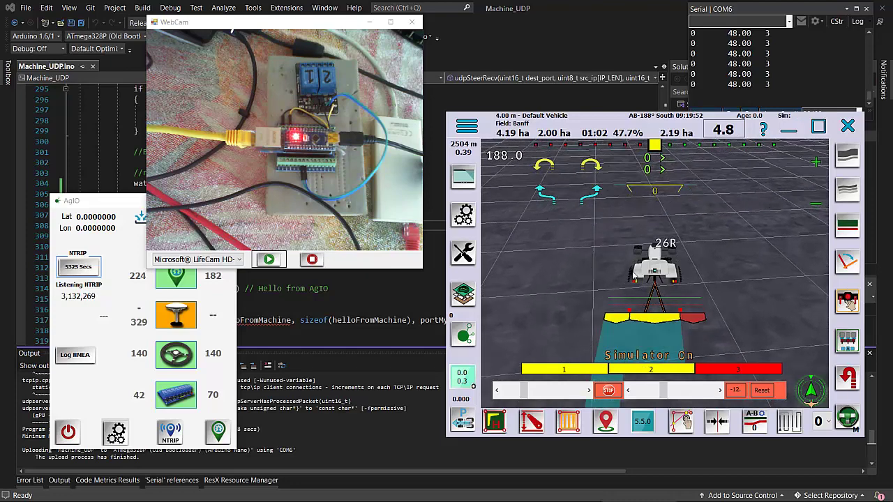
left_click(736, 368)
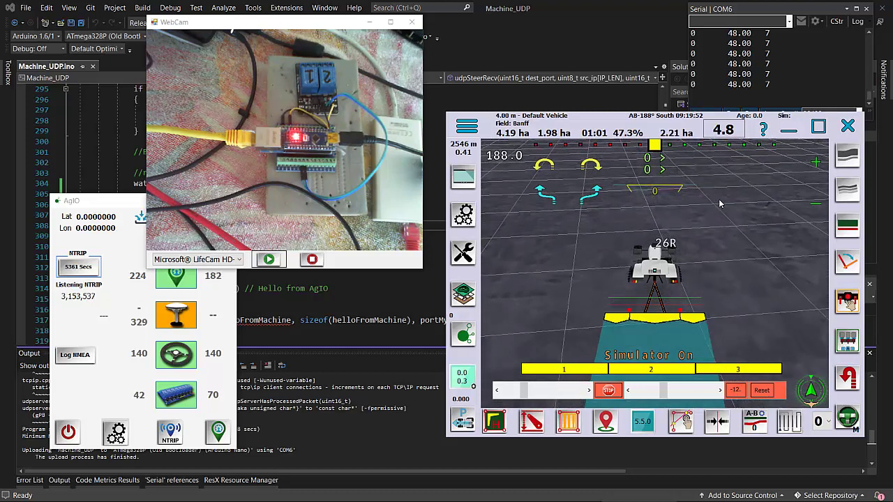
left_click(821, 9)
left_click_drag(821, 8, 773, 16)
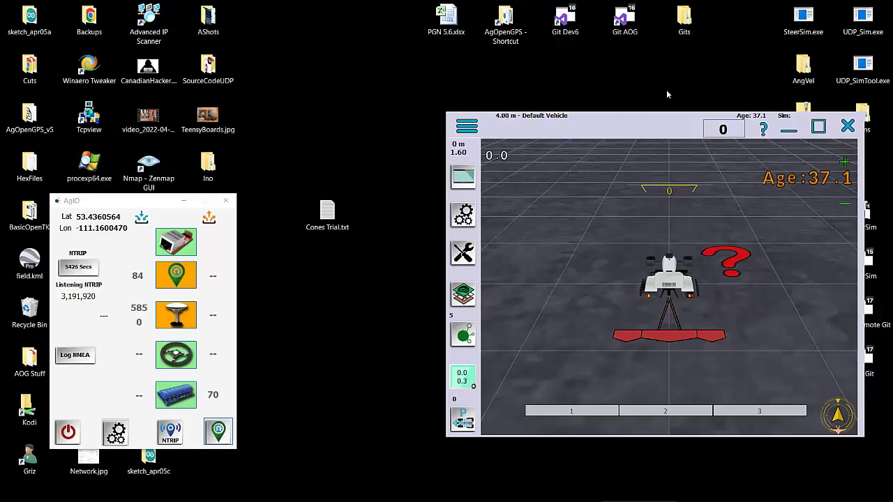
Launch UDP_Sim beside AgOpenGPS and set its simulated speed to 6.0 km/h
double_click(867, 25)
left_click_drag(198, 76, 380, 48)
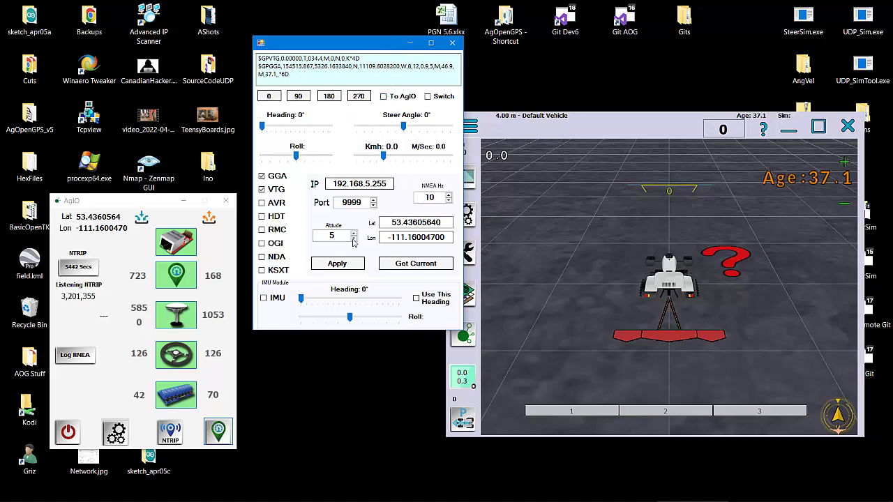
left_click_drag(385, 160, 392, 160)
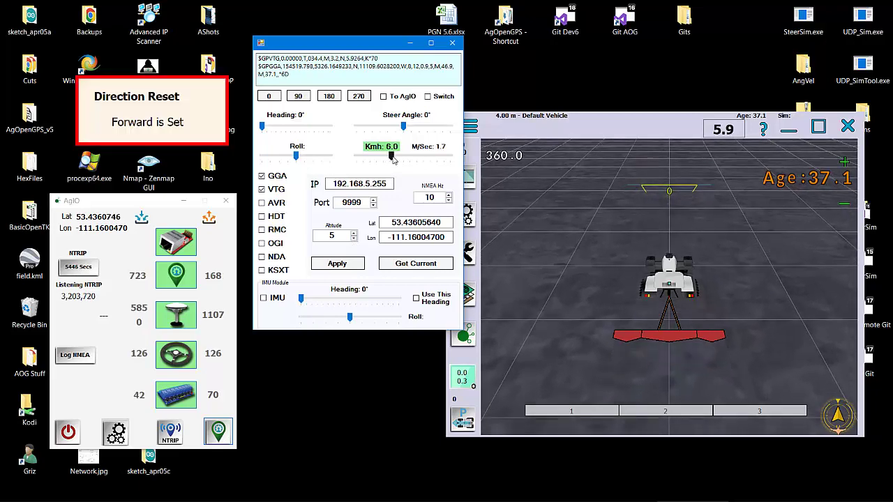